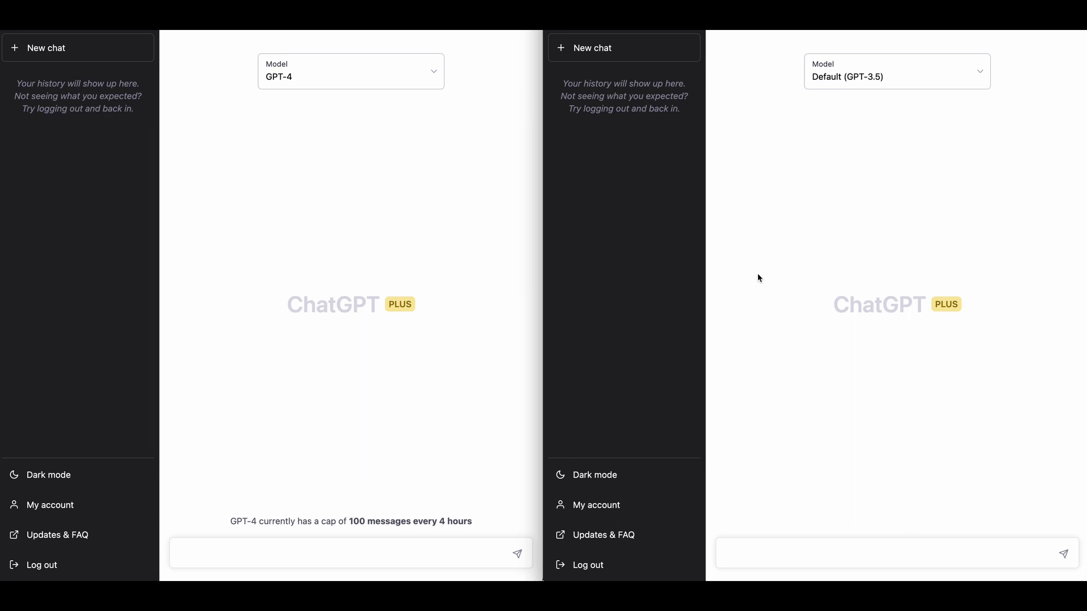
Check that the left chat uses GPT-4, then bring up the react.production.min.js source page
left_click(390, 66)
left_click(394, 78)
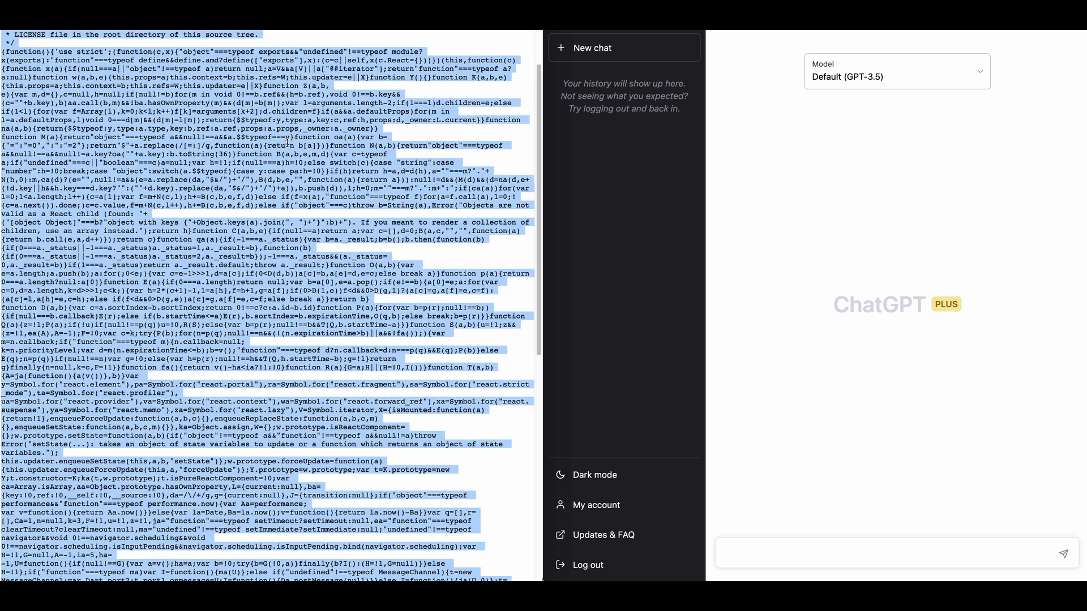
left_click(288, 141)
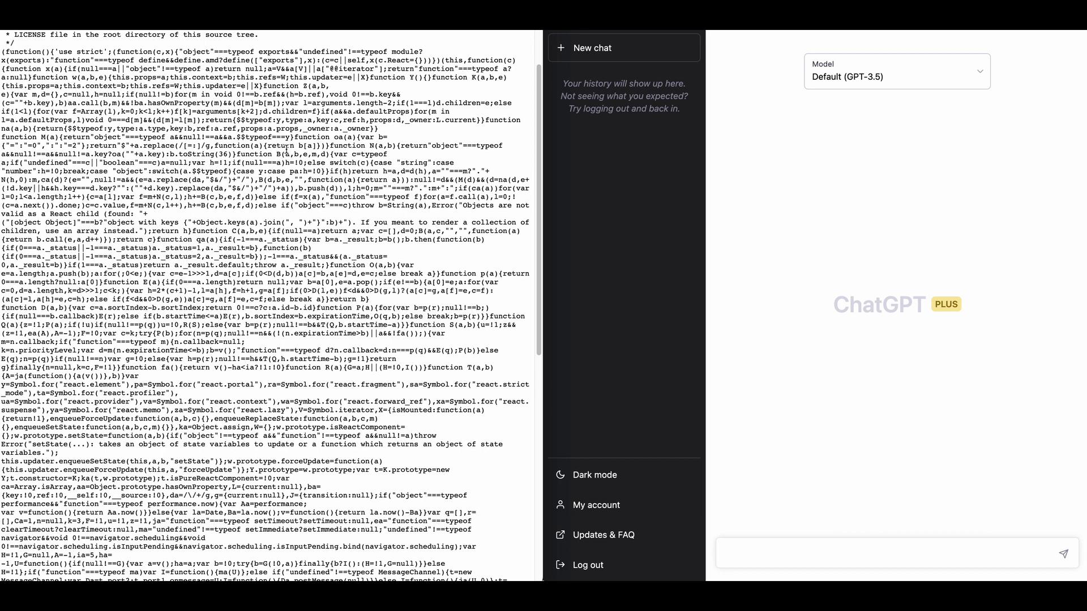
Select the whole minified React source and return the left window to the GPT-4 chat
key("super+a")
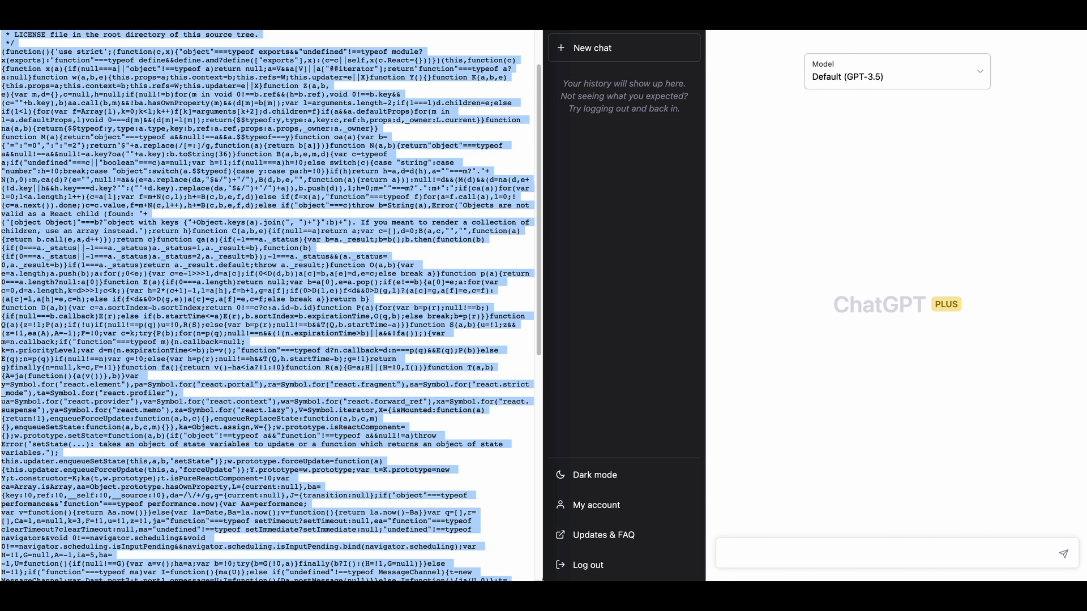
key("super+[")
left_click(332, 553)
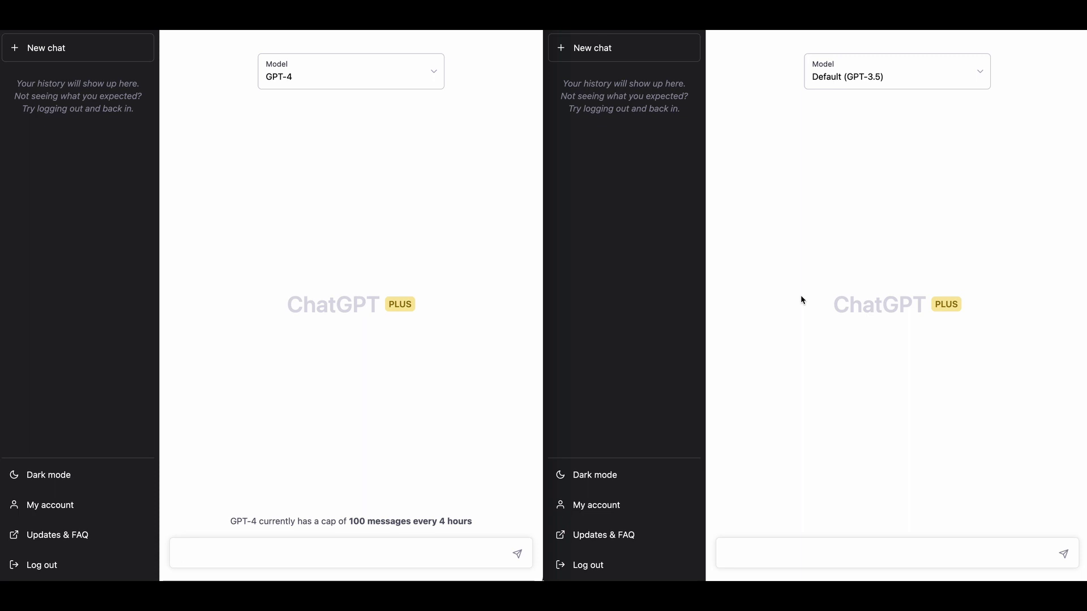
Send GPT-4 'What is this code doing?' followed by the pasted React source
type("What is this code doing?")
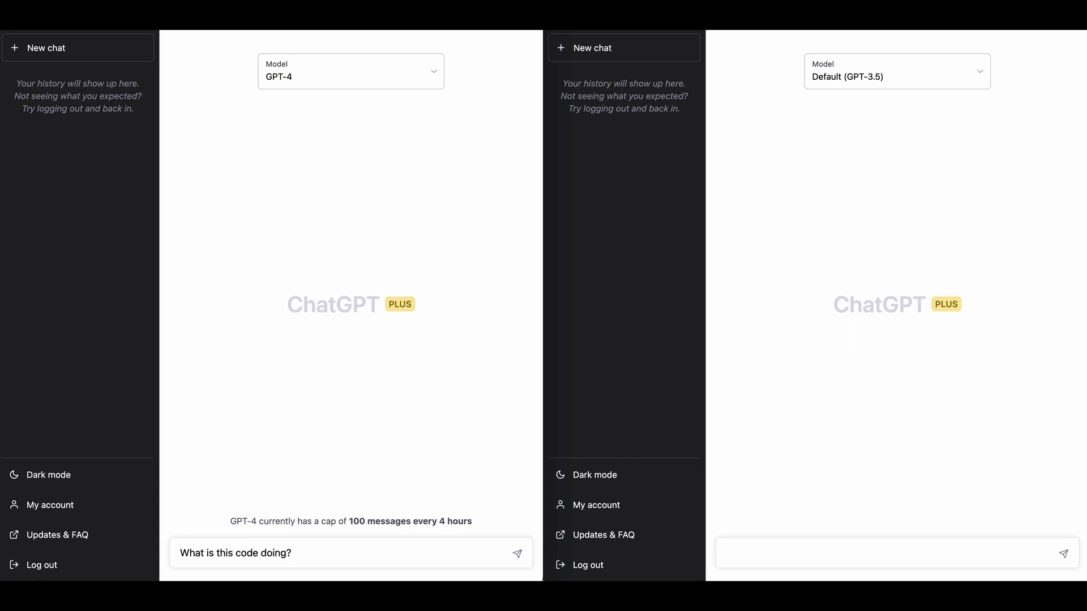
key("super+v")
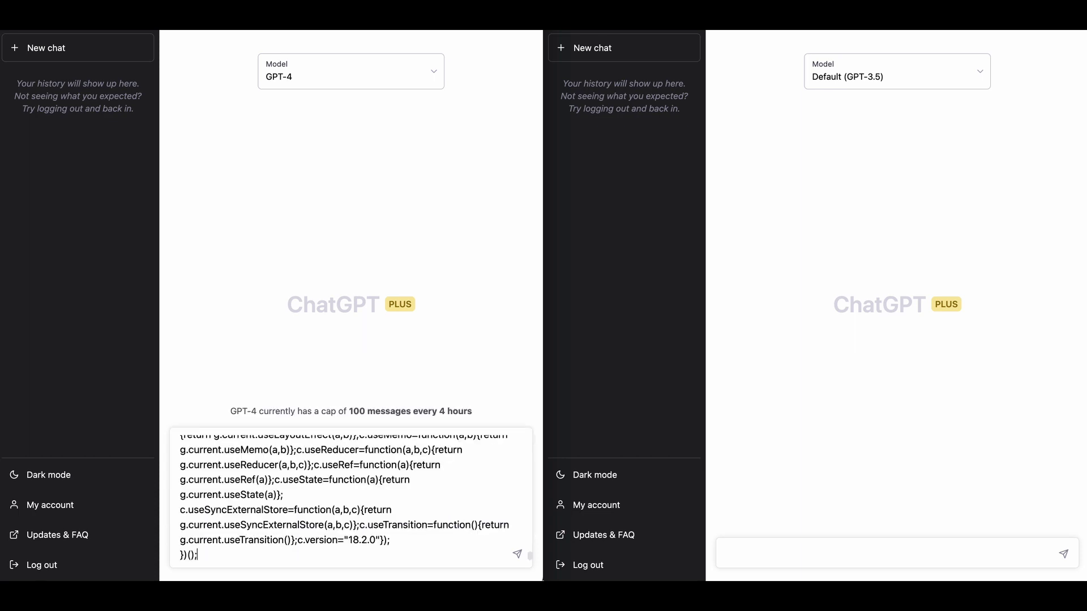
key("Return")
scroll(389, 306, "up", 10)
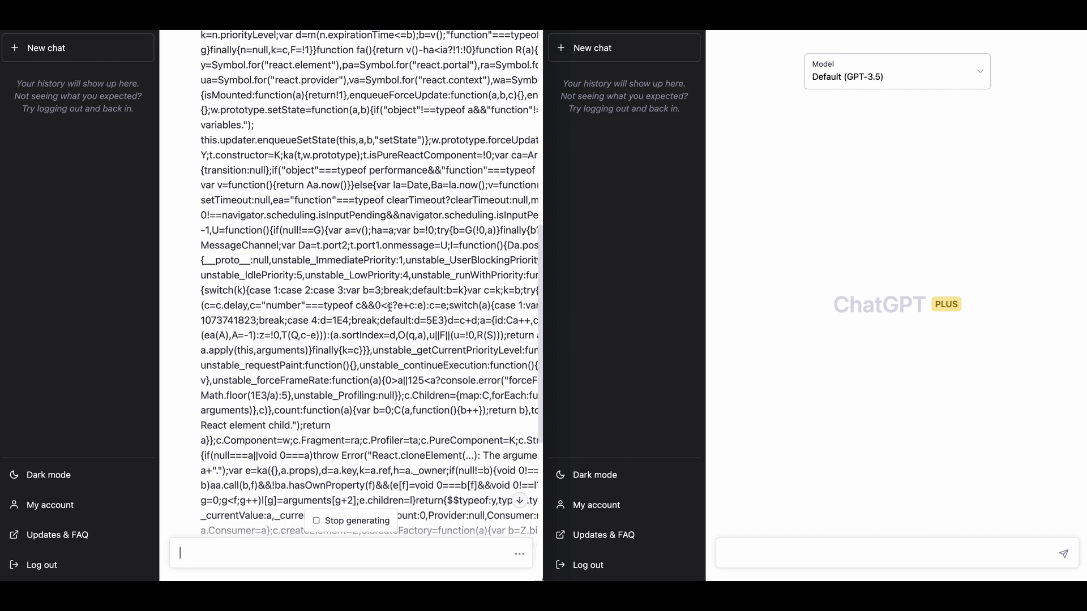
scroll(389, 306, "down", 15)
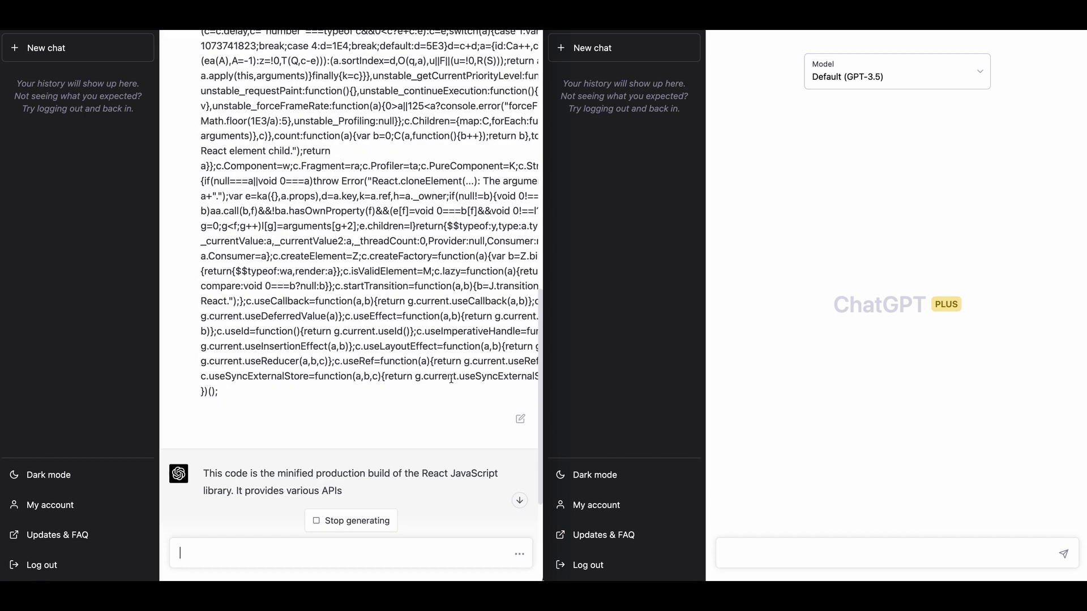
Send 'What is this code doing?' to GPT-3.5 while GPT-4 finishes its React API list
left_click(830, 556)
type("What")
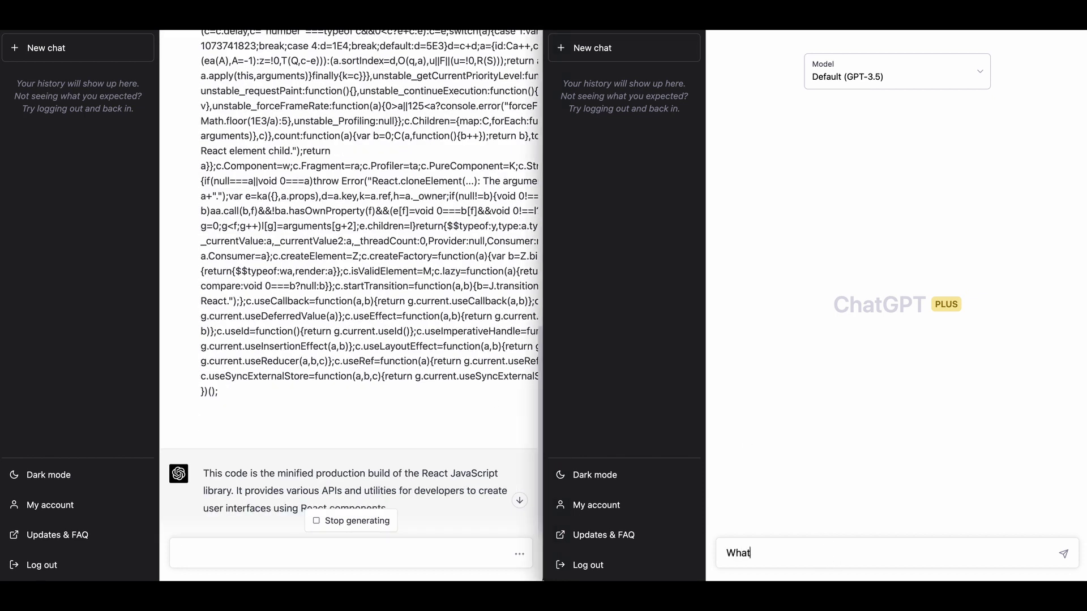
type(" is this code doing?")
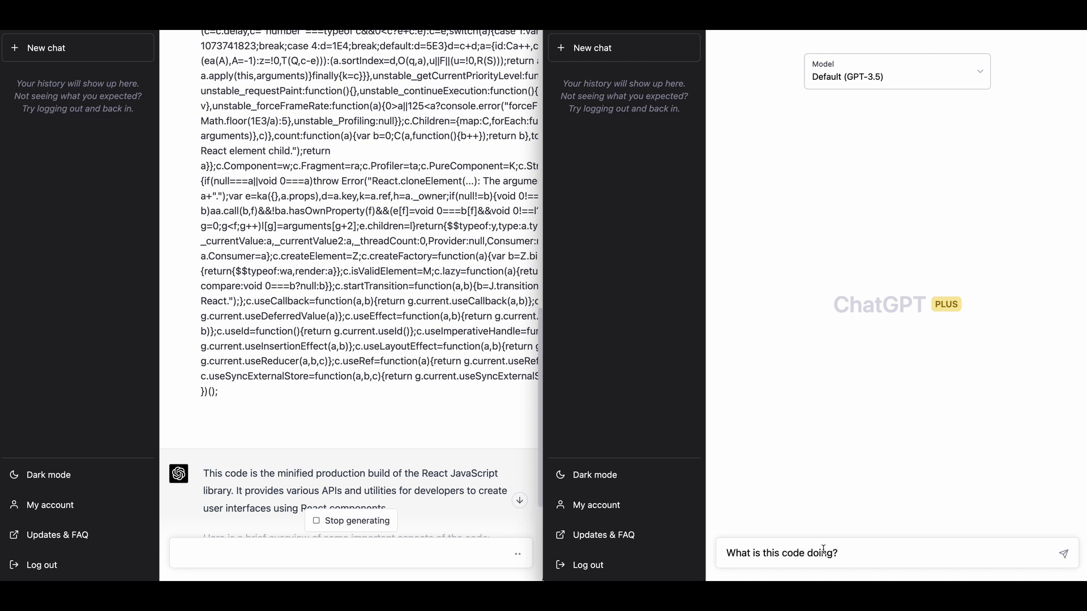
key("Return")
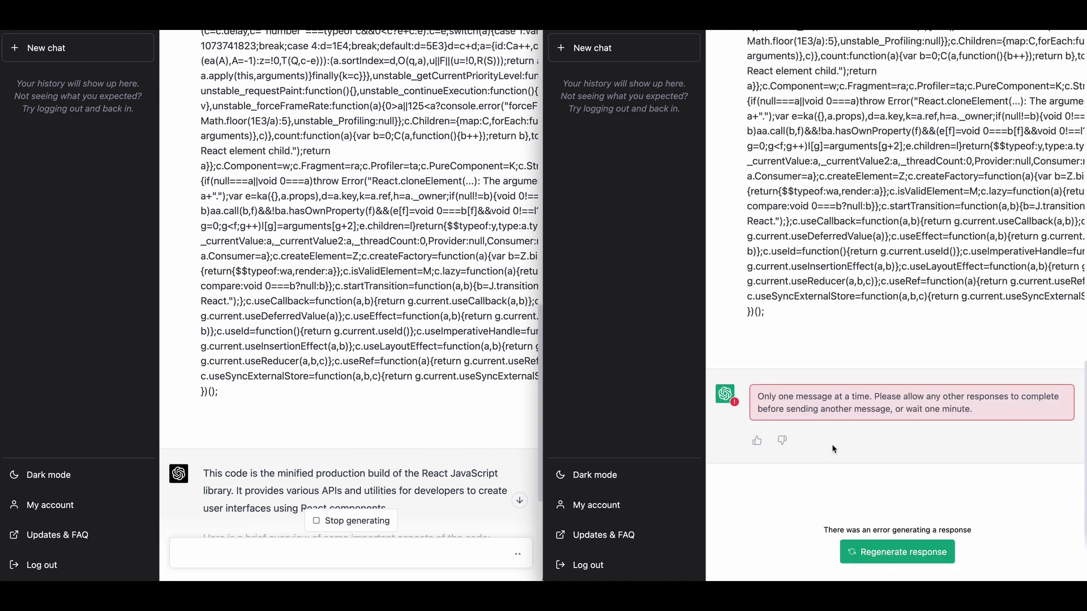
scroll(398, 462, "down", 1)
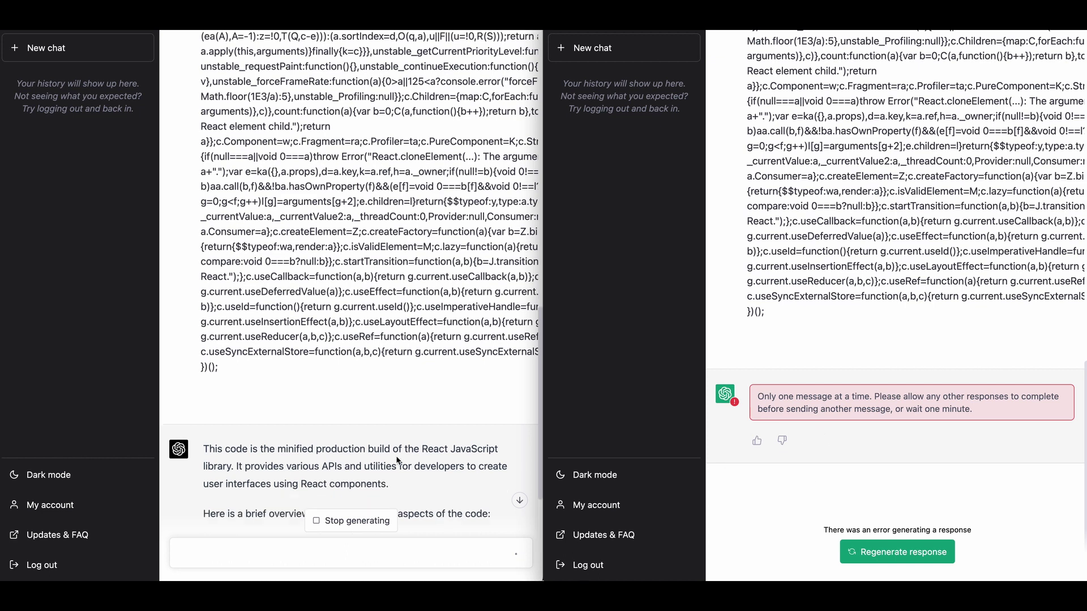
scroll(402, 458, "down", 5)
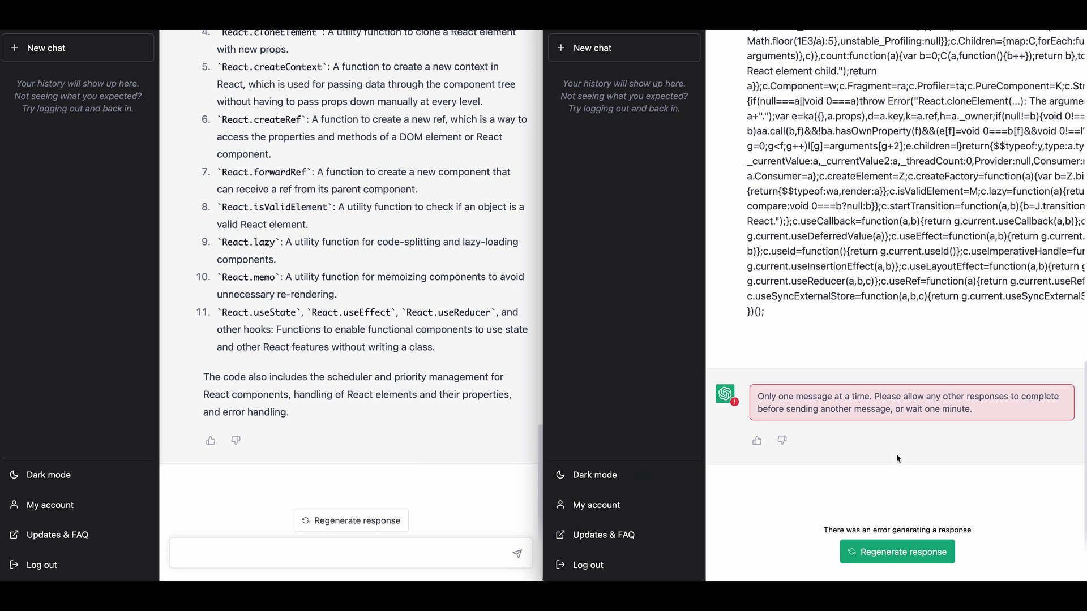
Reload the GPT-3.5 chat and resend 'What is this code doing?' with the pasted React code
key("super+r")
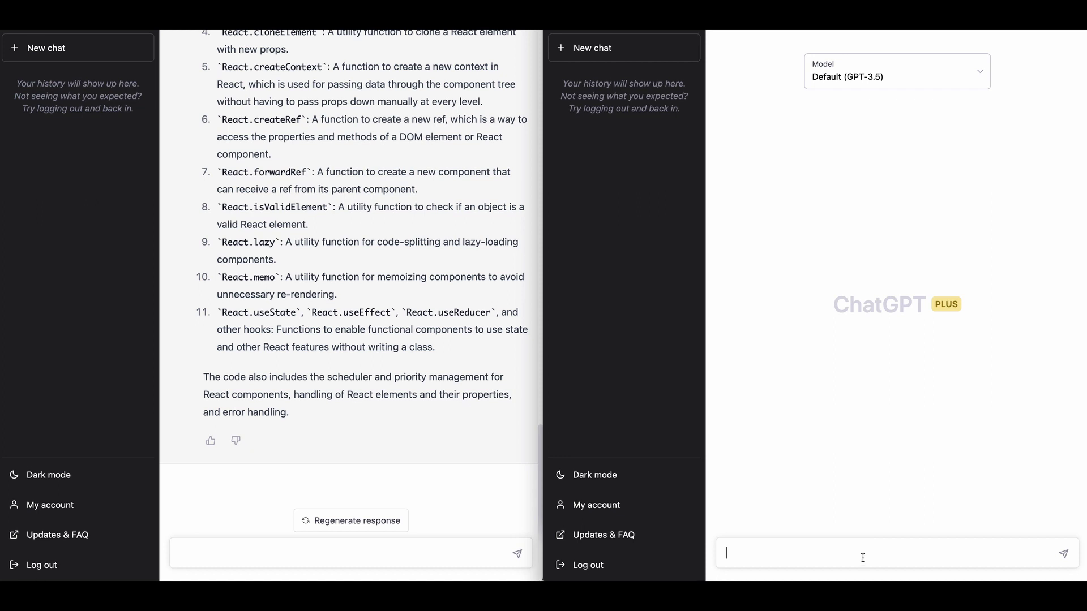
type("What is this code doing?")
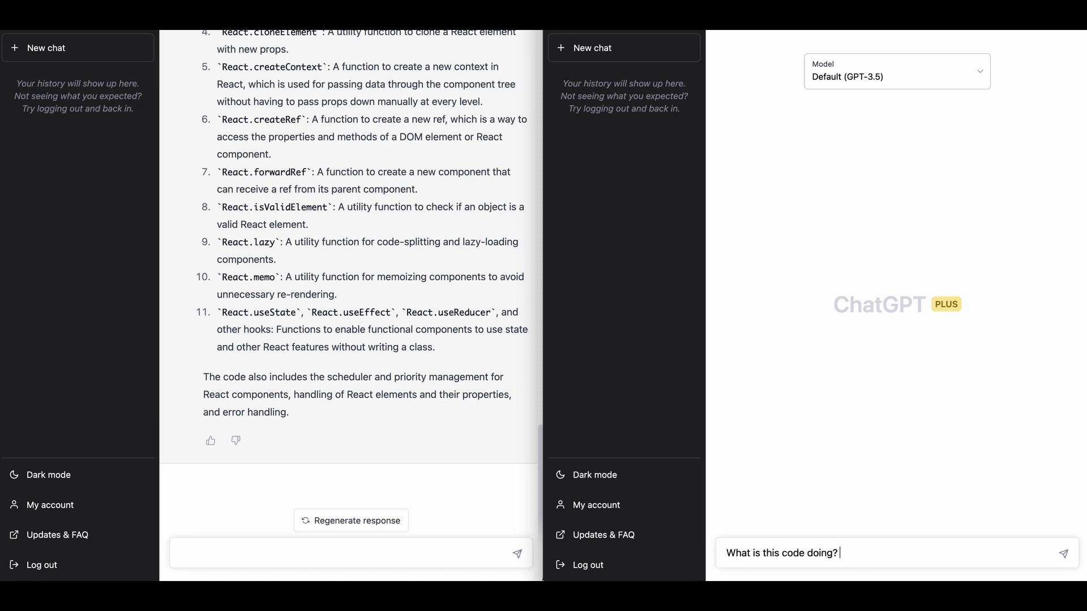
key("ctrl+v")
key("Return")
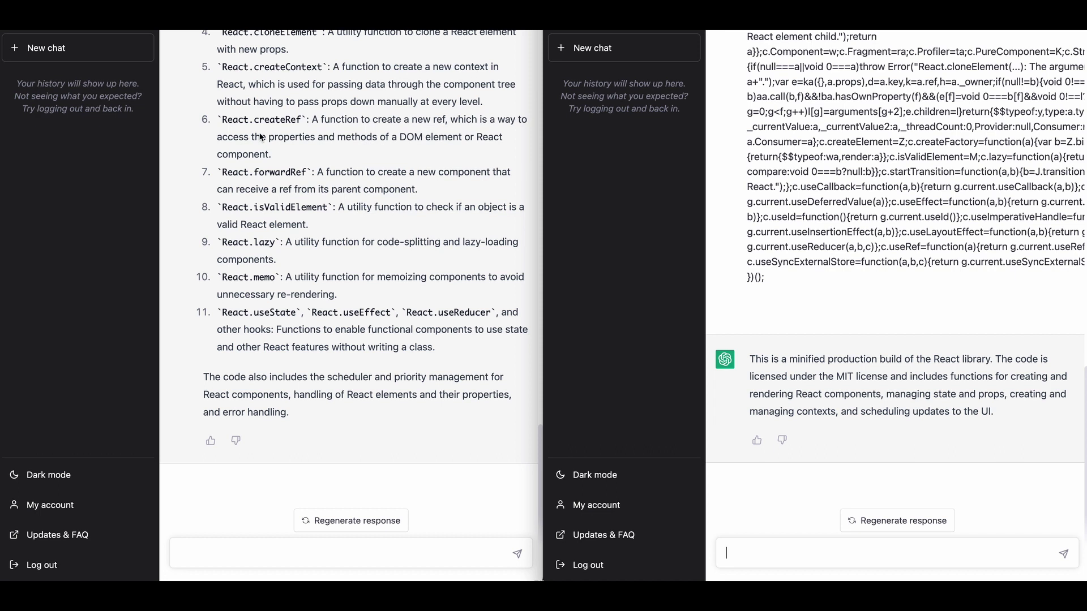
scroll(441, 249, "up", 10)
scroll(468, 265, "up", 15)
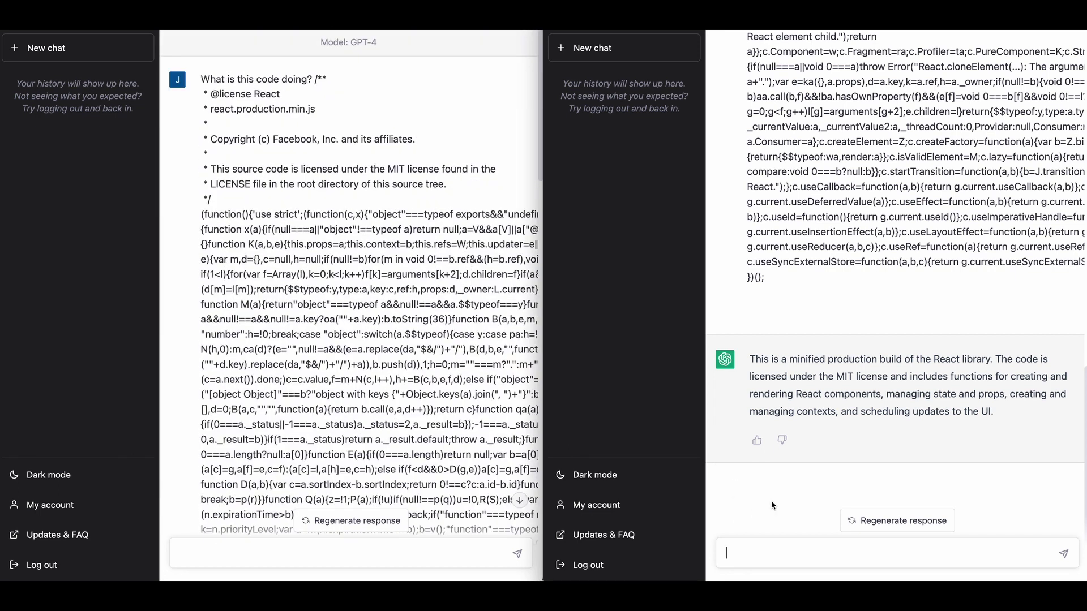
Ask GPT-3.5 the follow-up 'Explain the code' and review its answer
left_click(771, 553)
type("Explain the code")
key("Return")
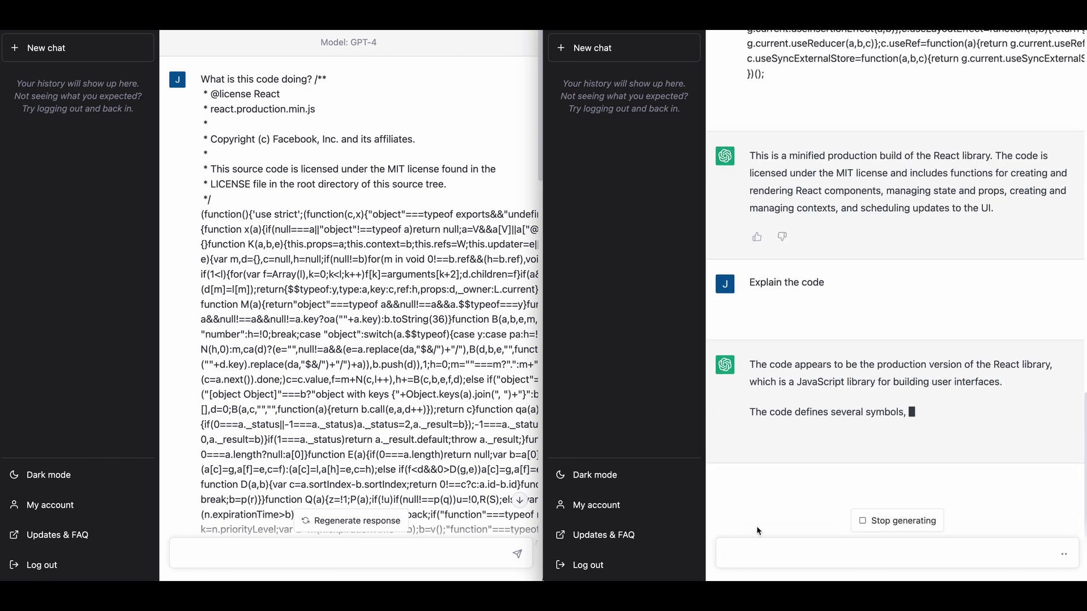
scroll(423, 467, "down", 20)
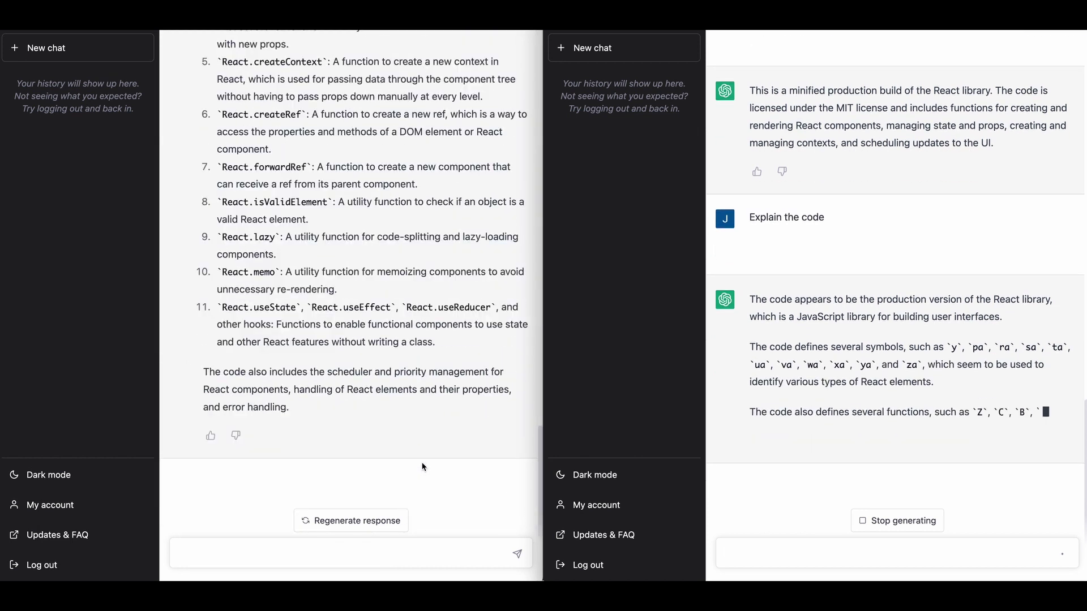
scroll(424, 467, "up", 3)
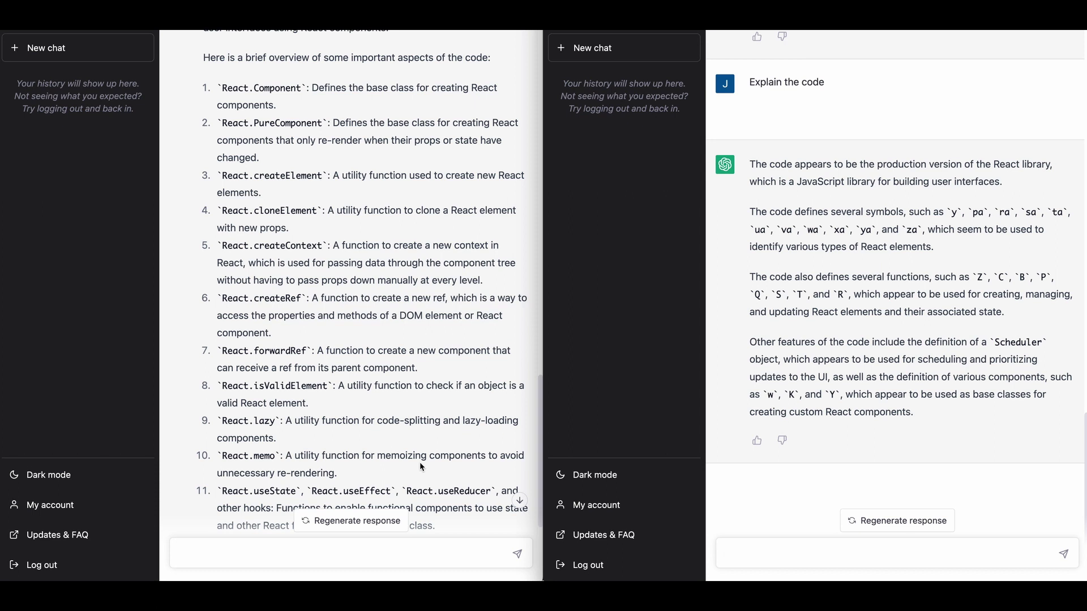
Scroll through the finished answers to compare GPT-4's React API list with GPT-3.5's explanation
scroll(464, 353, "down", 5)
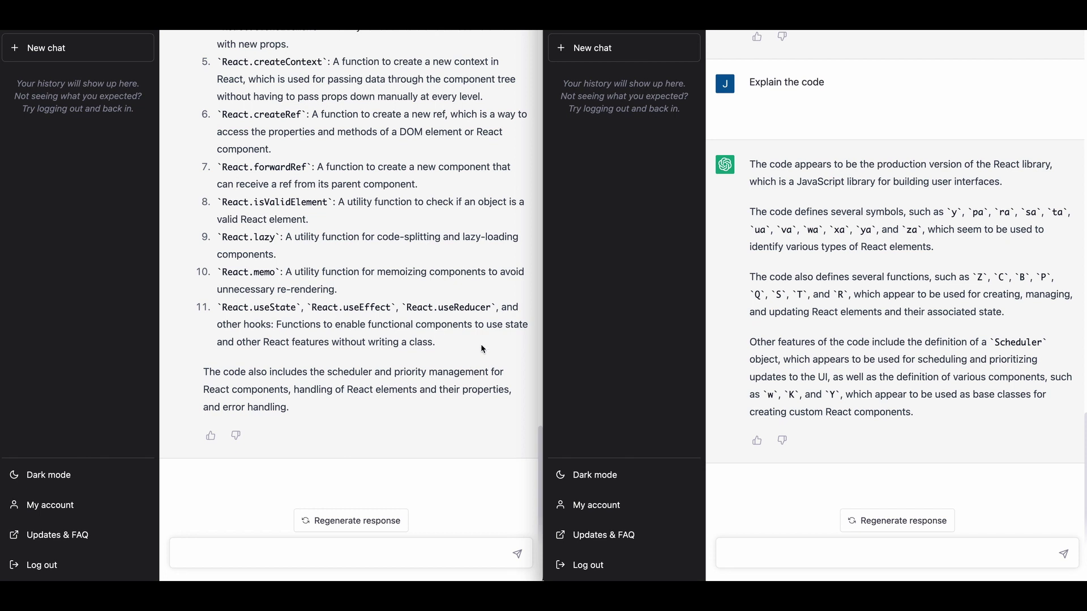
scroll(479, 374, "up", 5)
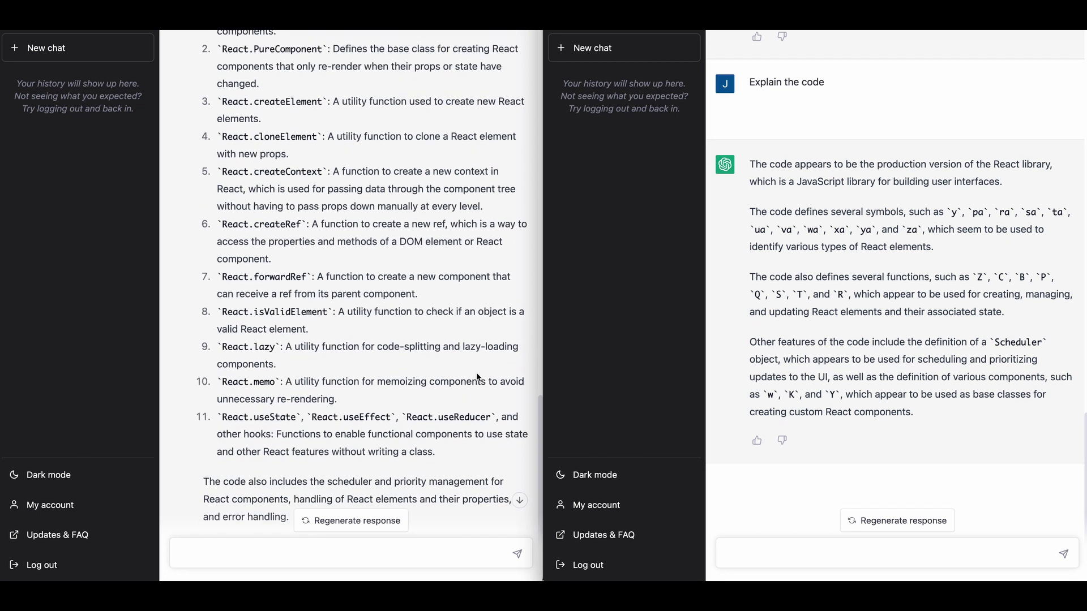